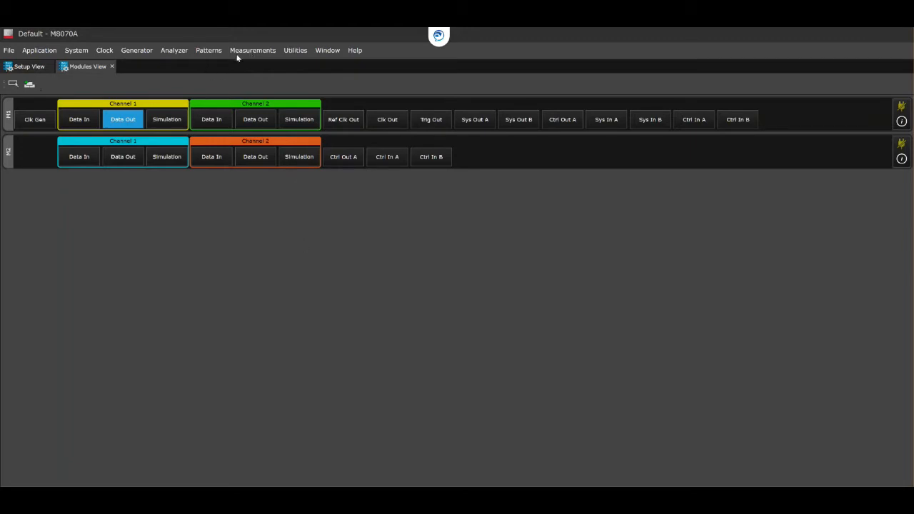
left_click(215, 50)
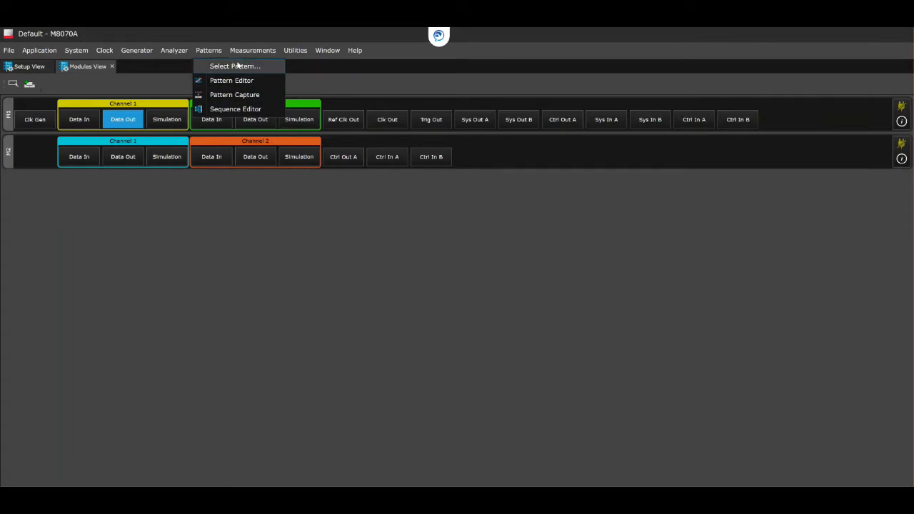
left_click(236, 66)
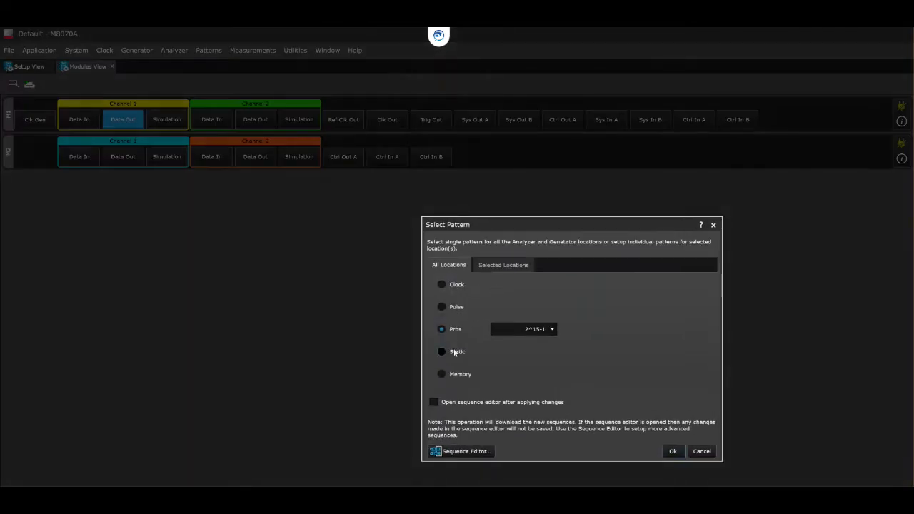
left_click(443, 285)
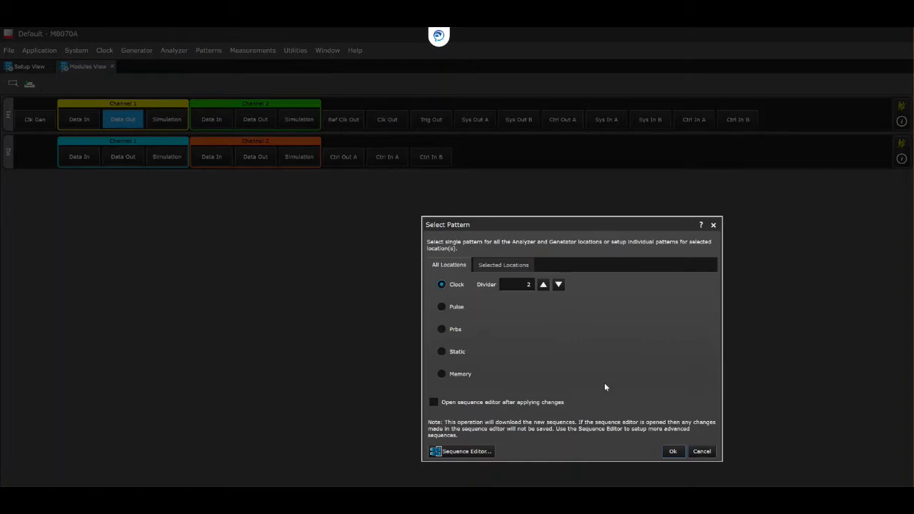
left_click(698, 452)
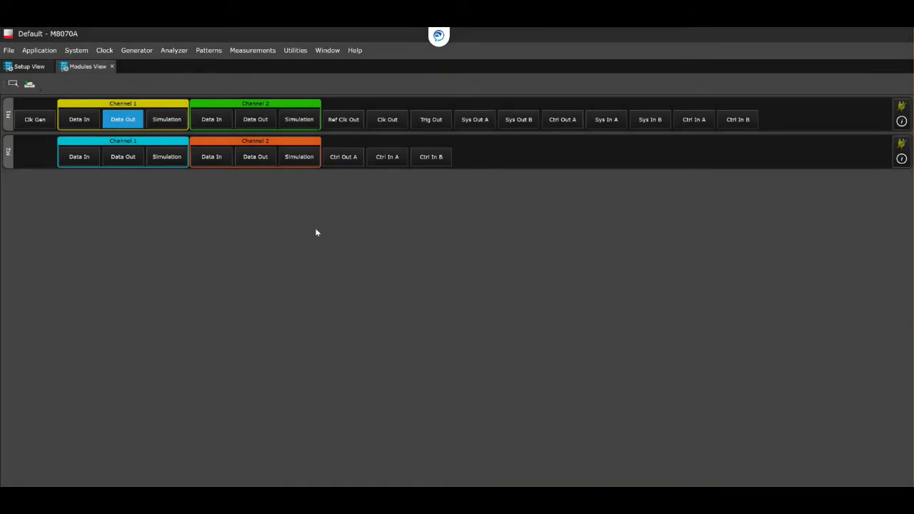
Create a new Bit-coded pattern of 256 symbols with fill pattern 0000 in the Pattern Editor.
left_click(209, 52)
left_click(215, 80)
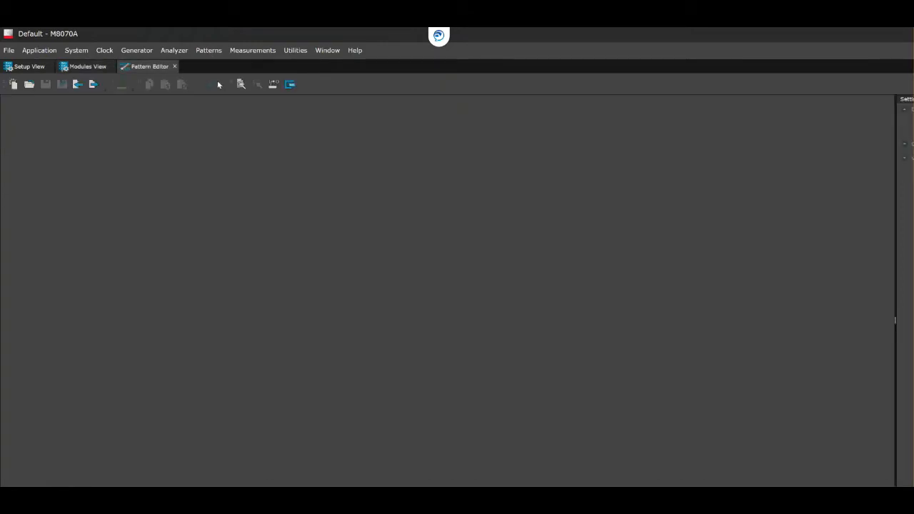
left_click(12, 85)
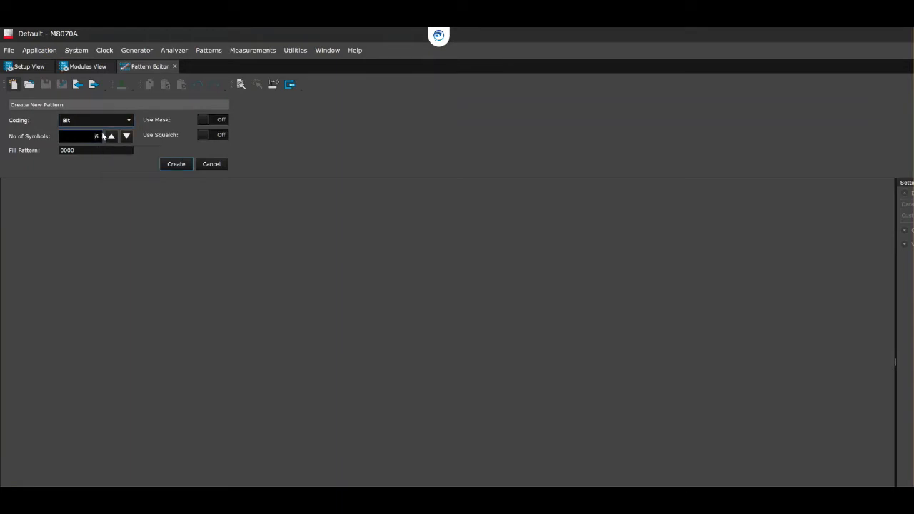
type("56")
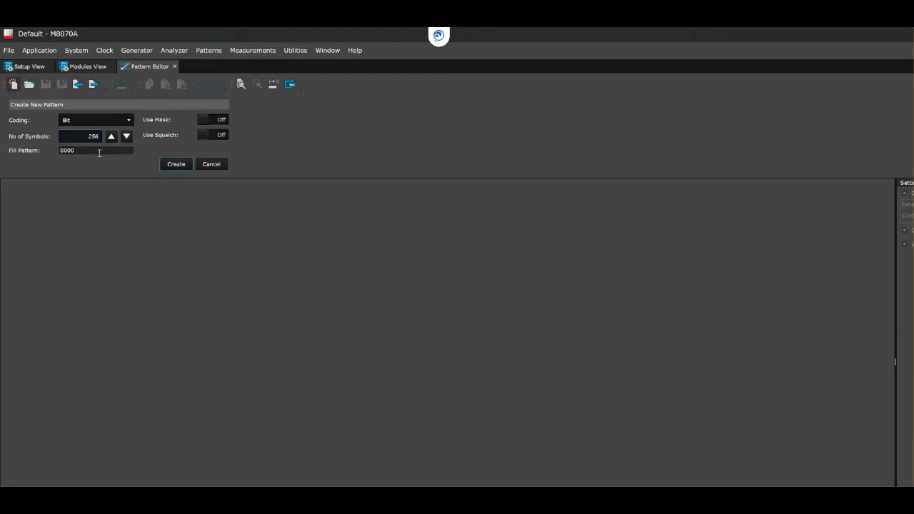
left_click(176, 164)
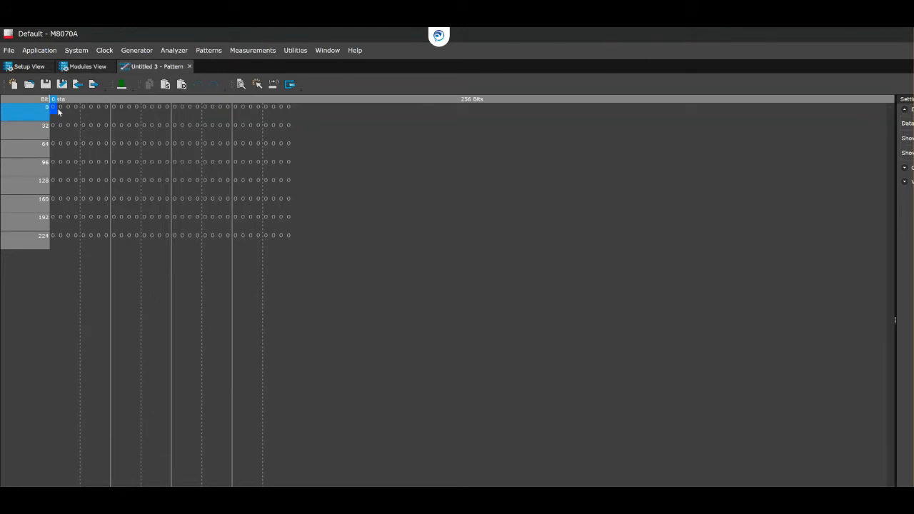
Fill the first 128 bits of the new pattern, rows 0 to 96, with ones.
type("1111111111111111111111111111")
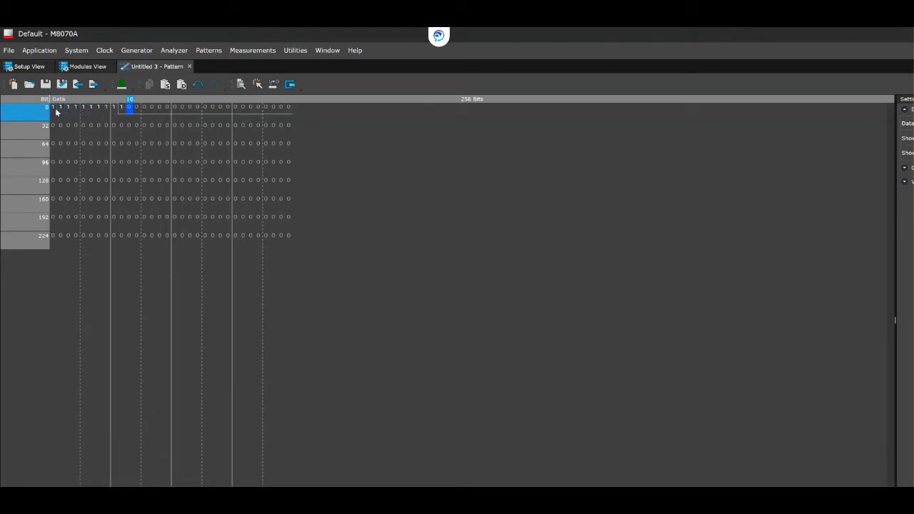
type("111111111111111111111111111111111111111111111111111111111")
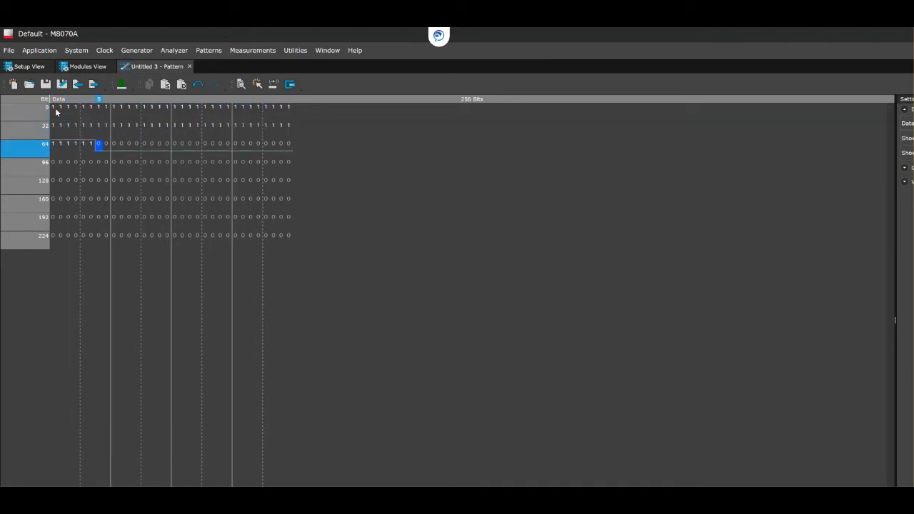
type("1111111111111111111111111111")
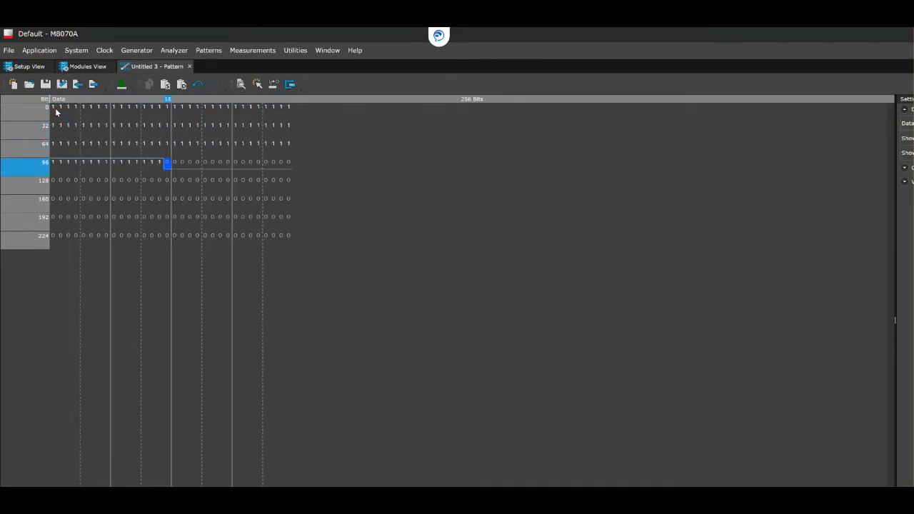
type("111111111111111")
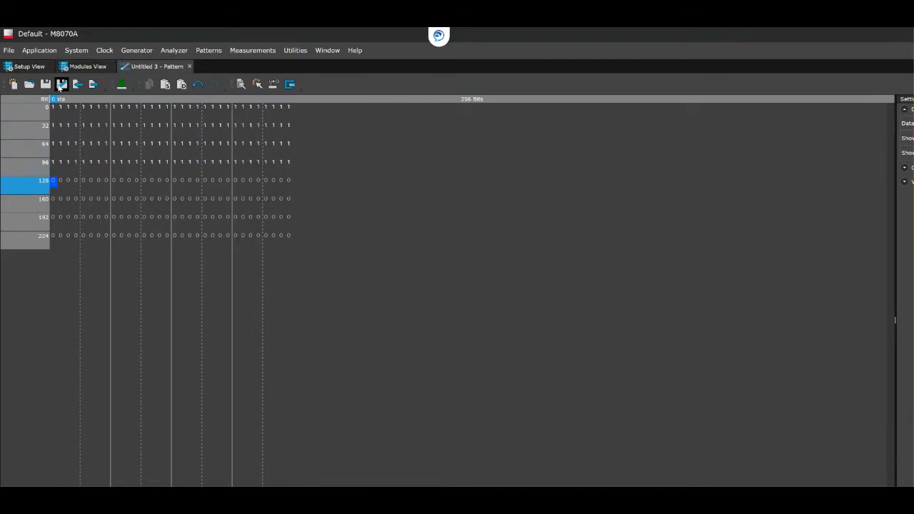
Save a copy of the pattern as pattern128-1-128-0 in the Shared folder, replacing the existing file.
left_click(61, 85)
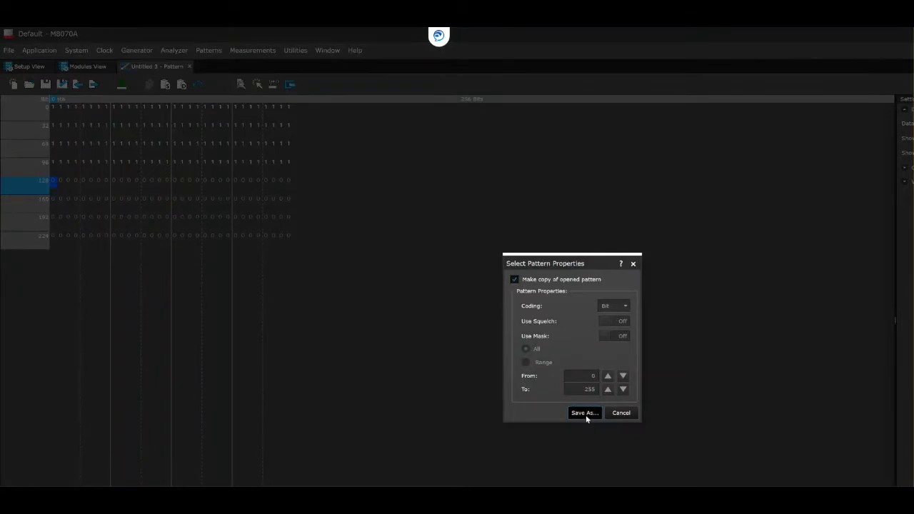
left_click(584, 413)
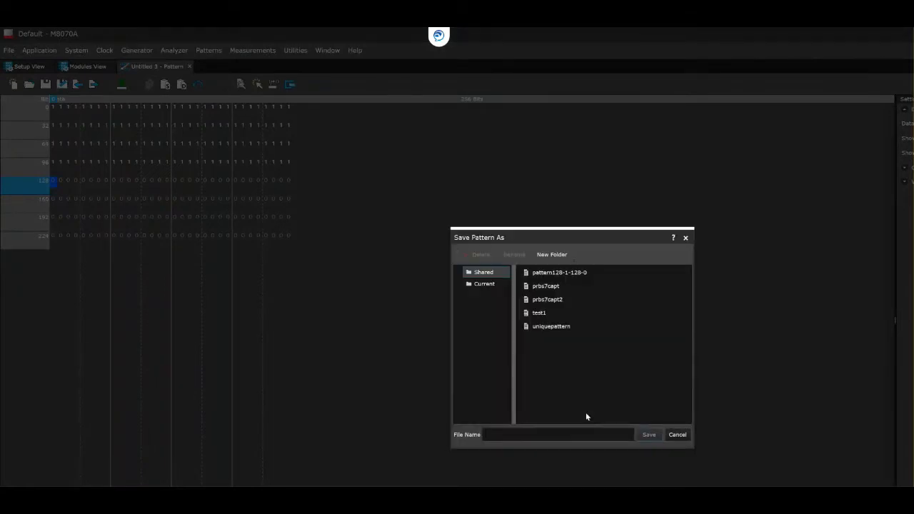
left_click(553, 272)
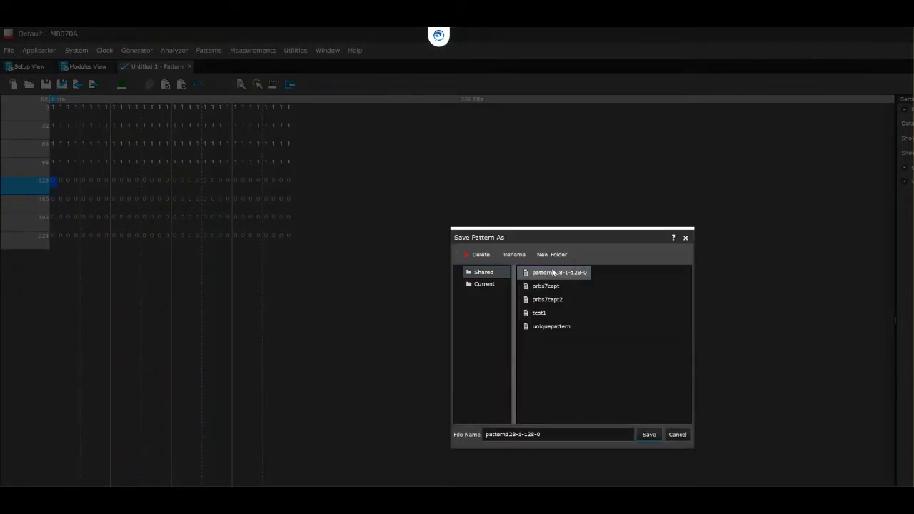
left_click(646, 434)
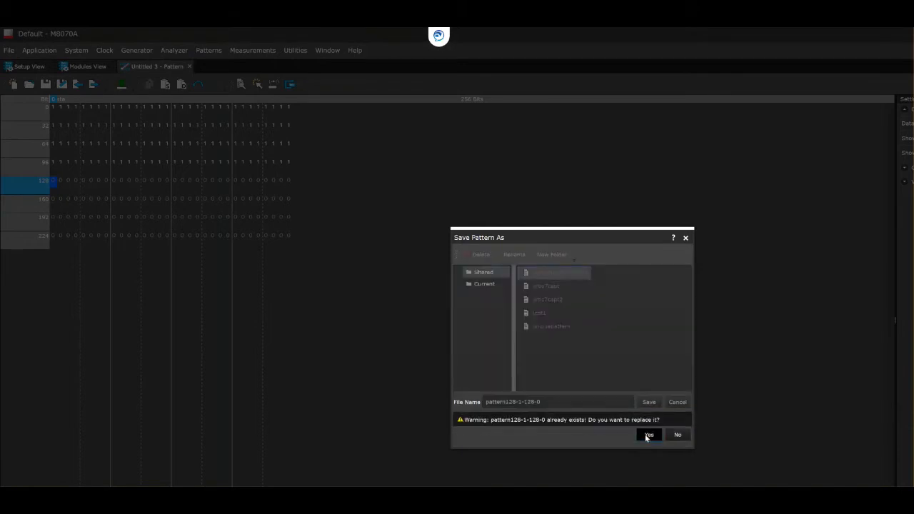
left_click(649, 435)
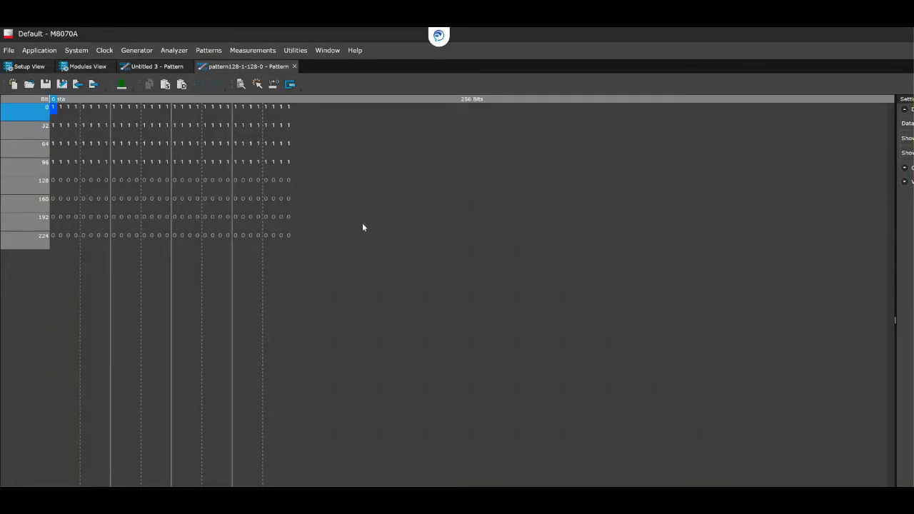
Overwrite all 256 bits of the pattern with an alternating 1010 sequence.
type("101010101010")
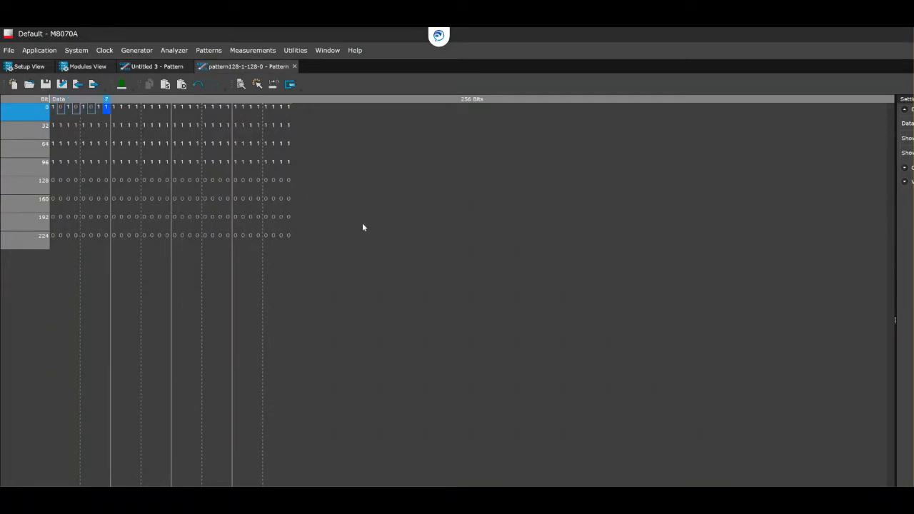
type("10101010101010101010")
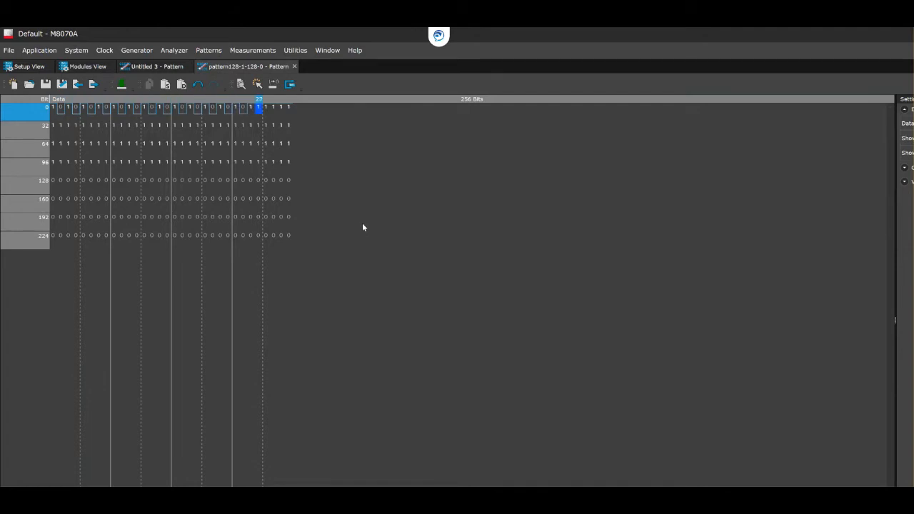
type("1010101010101010101")
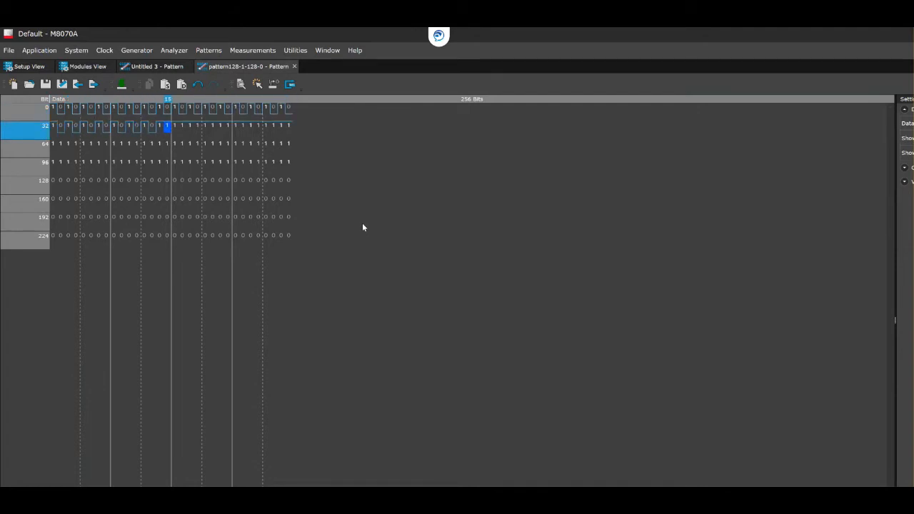
type("01010101010101010101")
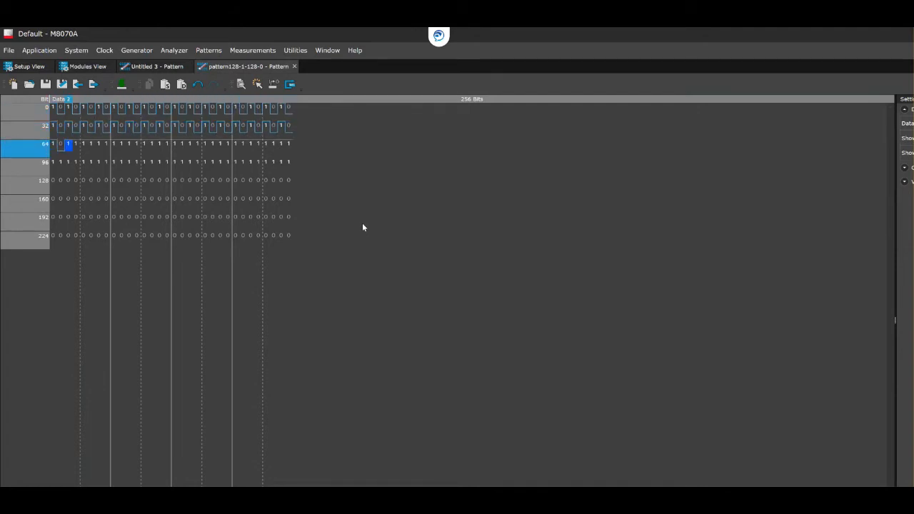
type("01010101010101010101")
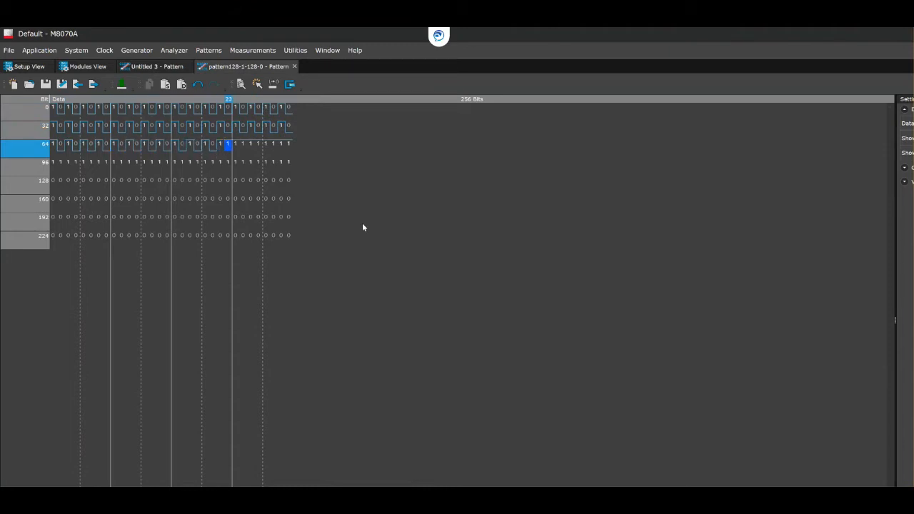
type("010101010101010101010")
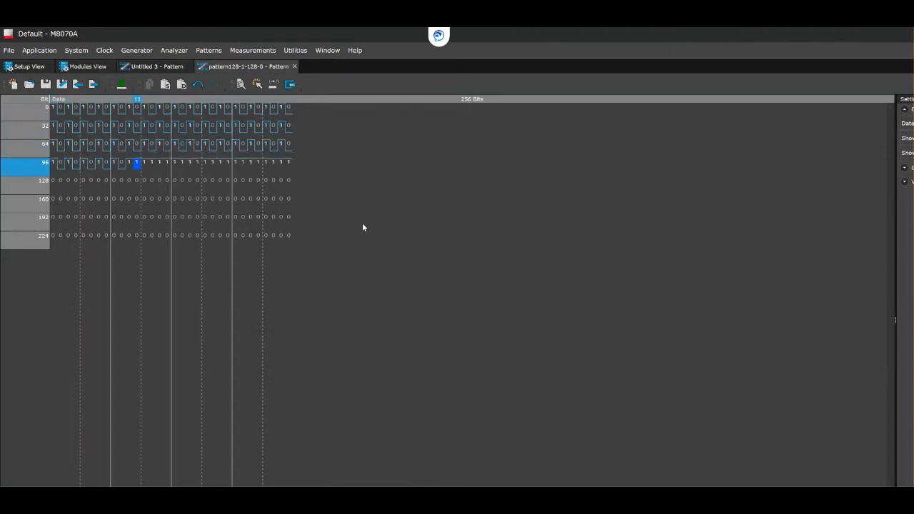
type("10101010101010101010")
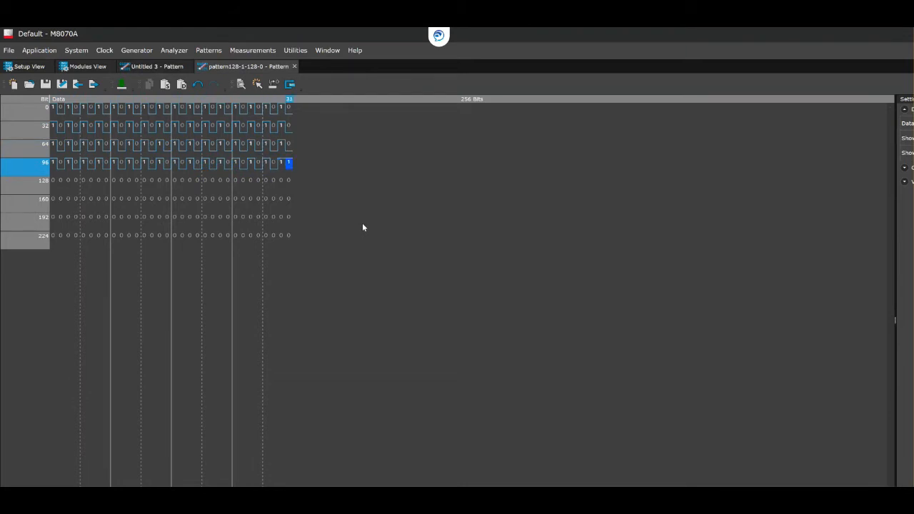
type("1010101010101010101")
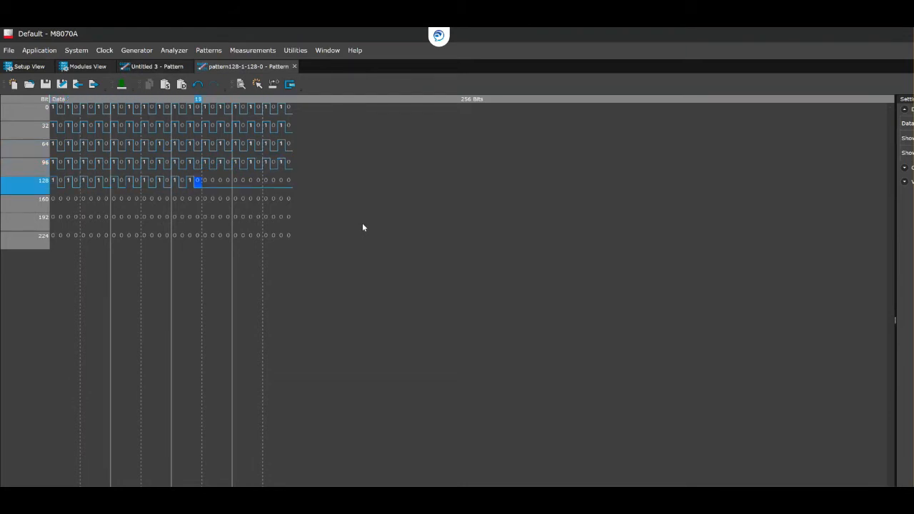
type("0101010101010")
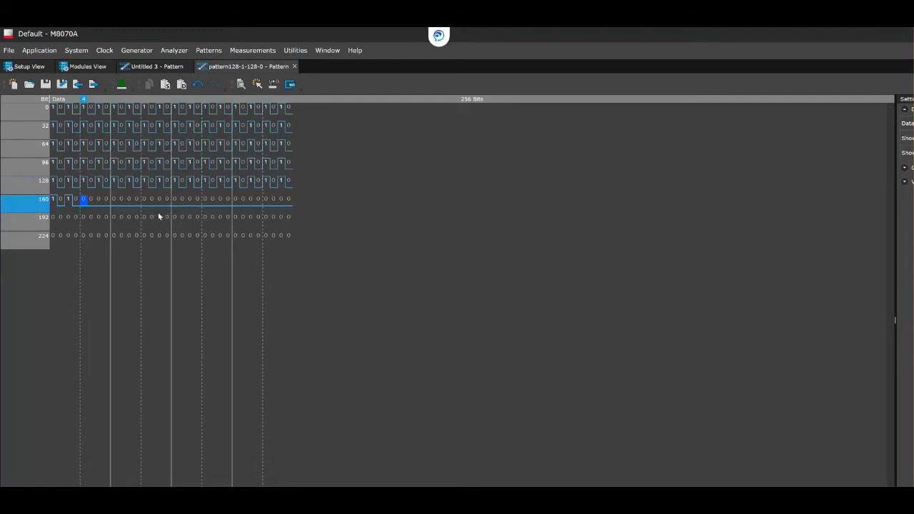
type("0")
left_click(77, 200)
type("10101010101010101010101010101010")
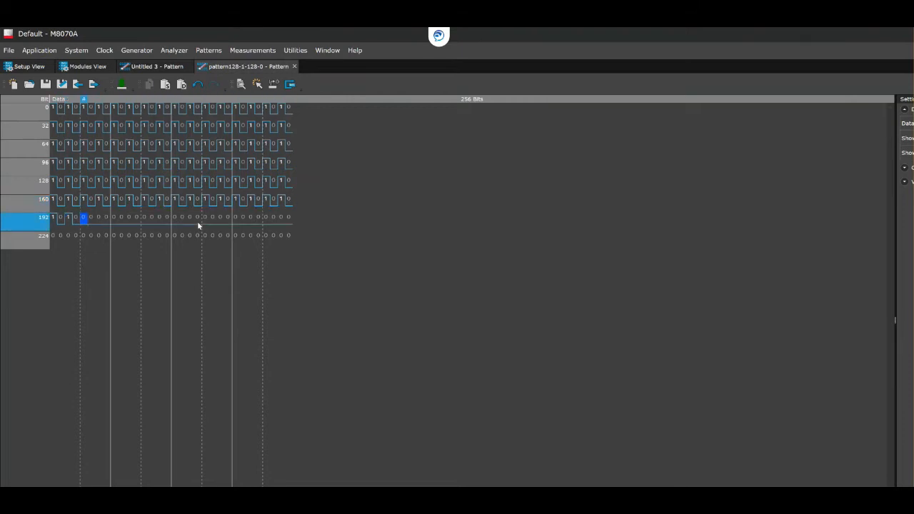
type("1010101010101010101")
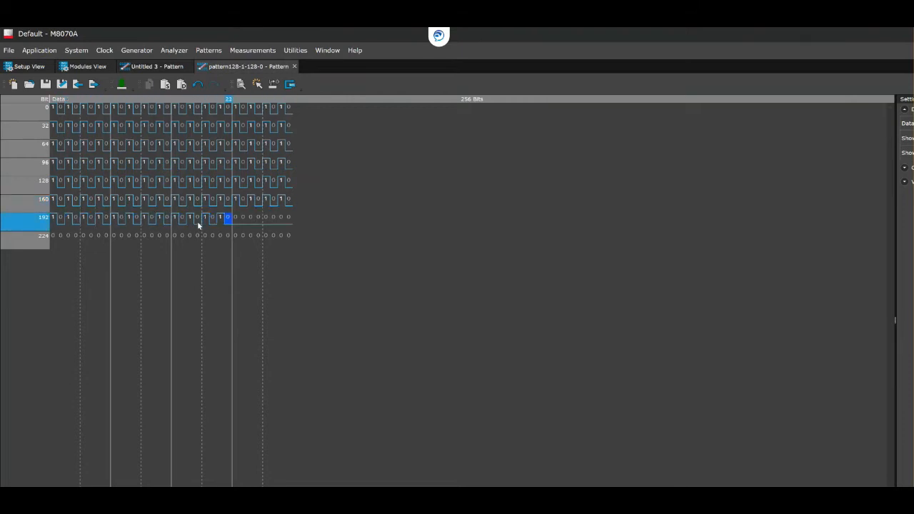
type("0101010101010101010")
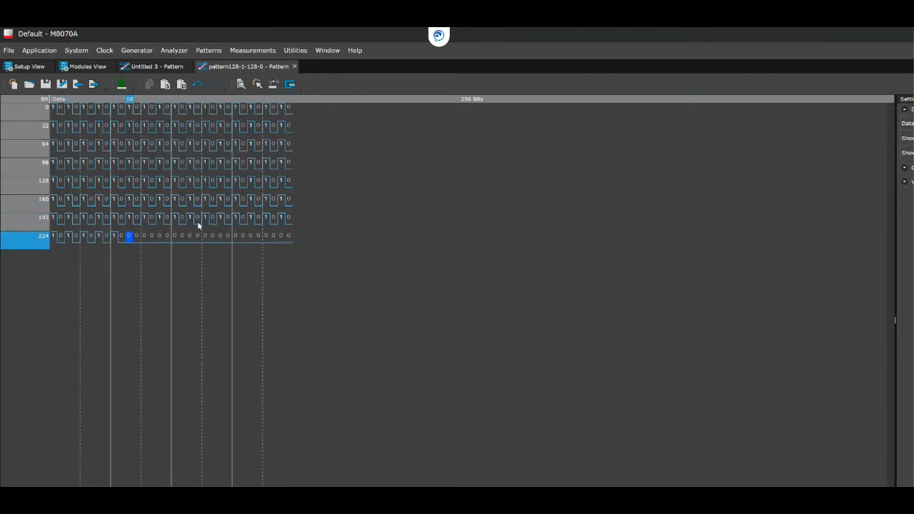
type("101010101010101010")
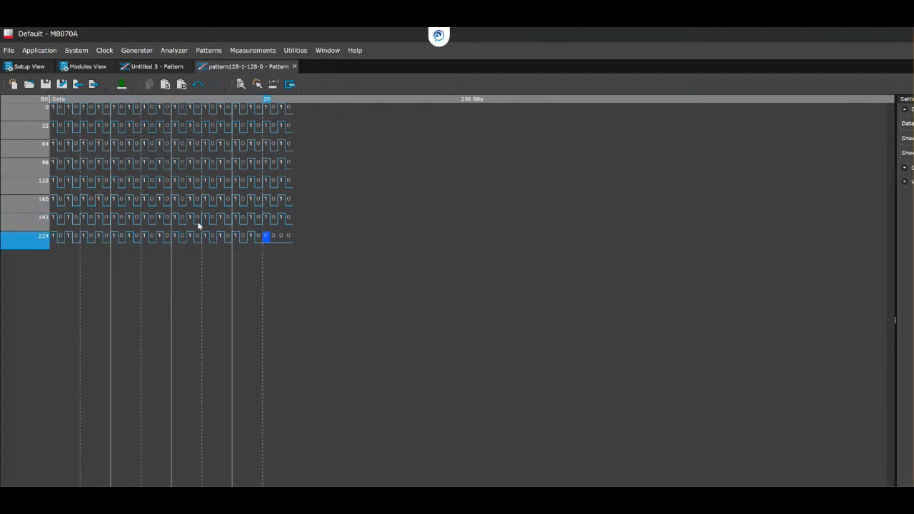
type("101")
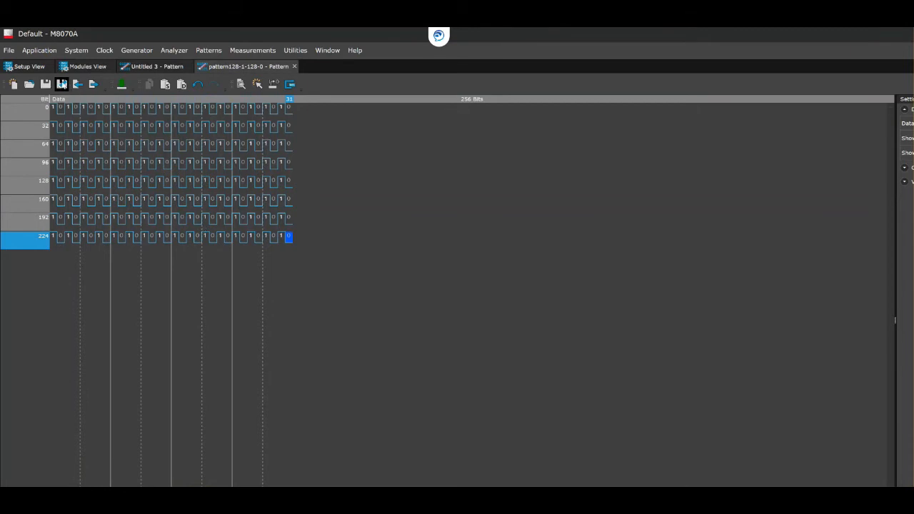
Save a copy of the alternating pattern as pattern1010-blocksize256 in the Shared folder.
left_click(61, 84)
left_click(590, 412)
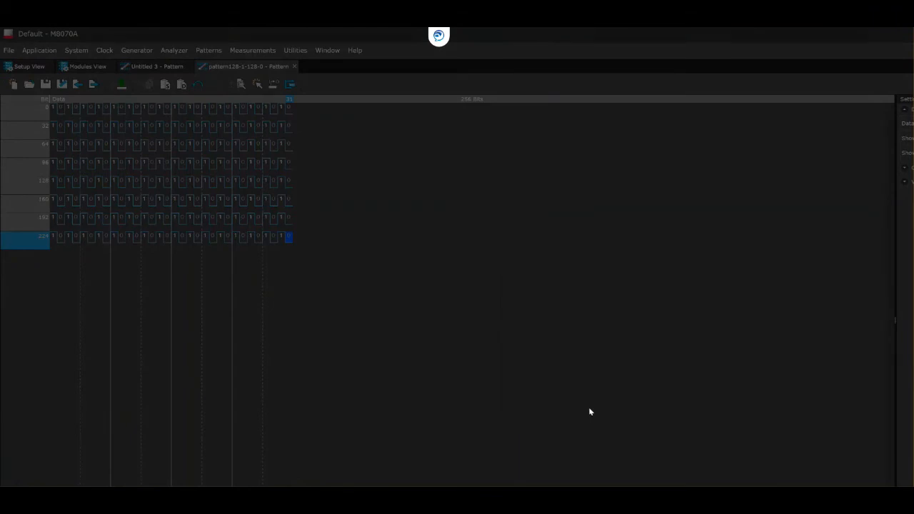
left_click(539, 434)
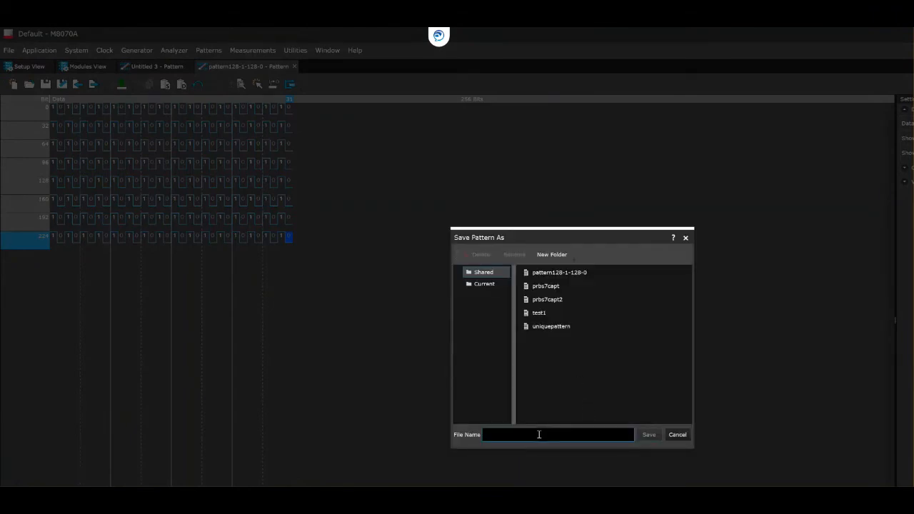
type("pattern")
type("1010-b")
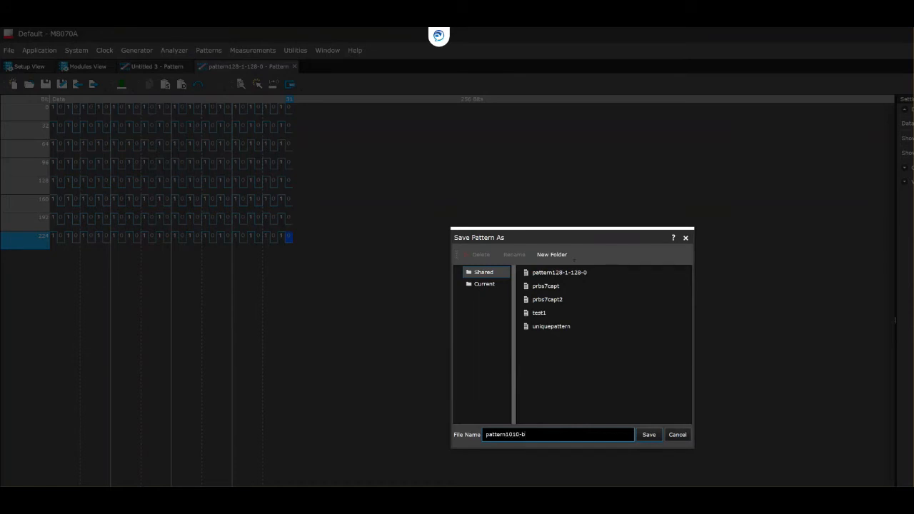
type("locksize256")
left_click(652, 435)
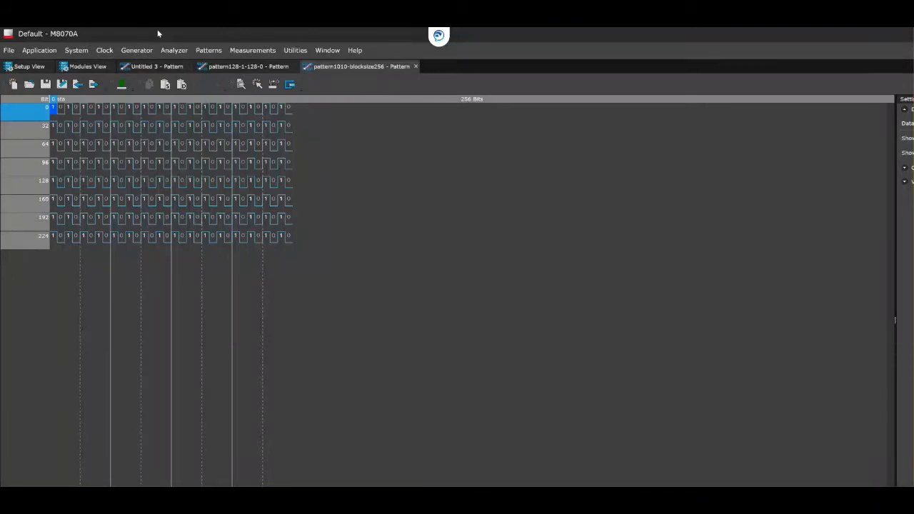
In the Sequence Editor, make generator block 1 a memory pattern using shared pattern1010-blocksize256, changing the block length to 256 bits.
left_click(209, 50)
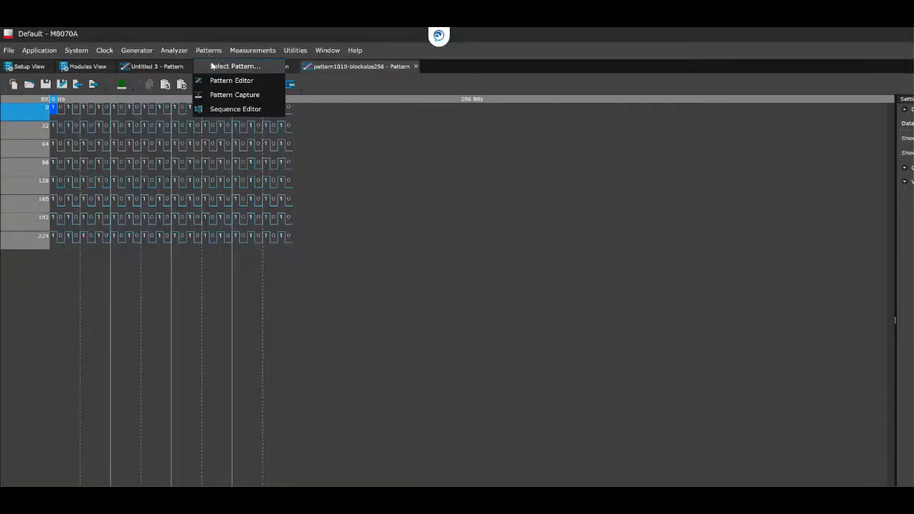
left_click(230, 109)
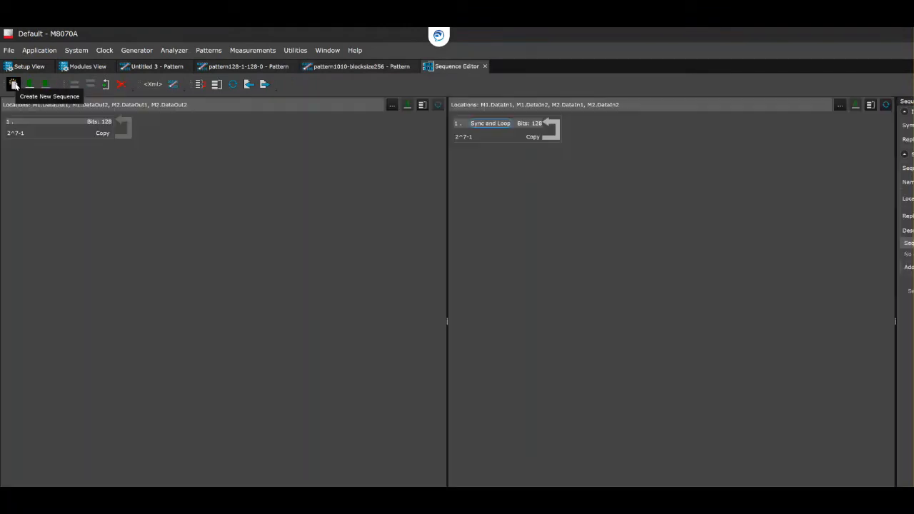
left_click(36, 128)
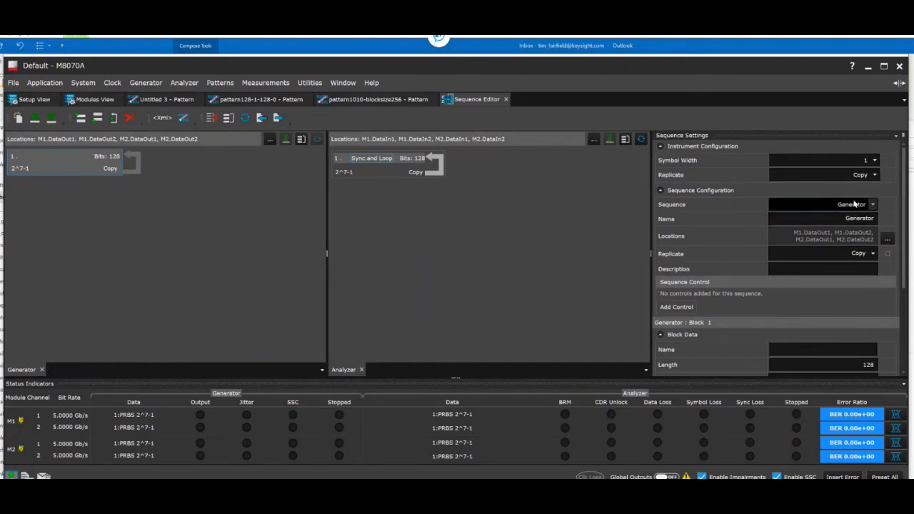
scroll(843, 243, "down", 2)
scroll(843, 247, "down", 2)
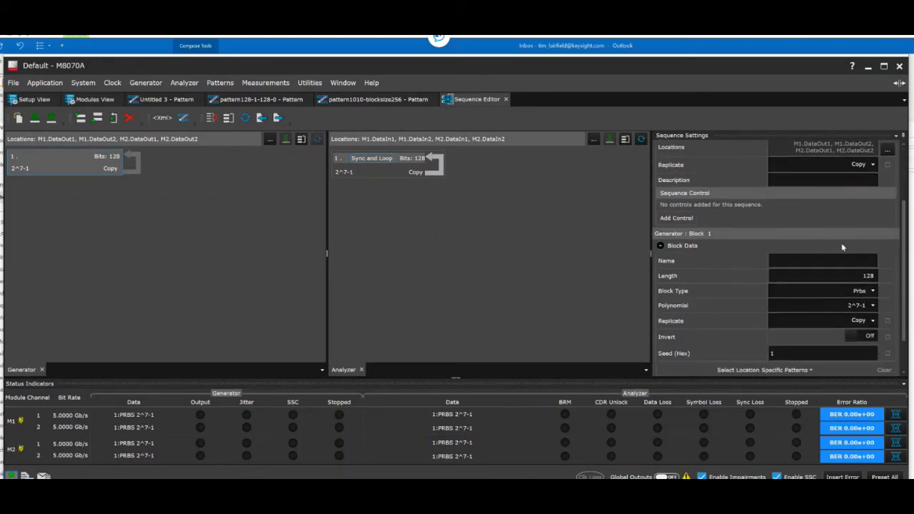
left_click(868, 294)
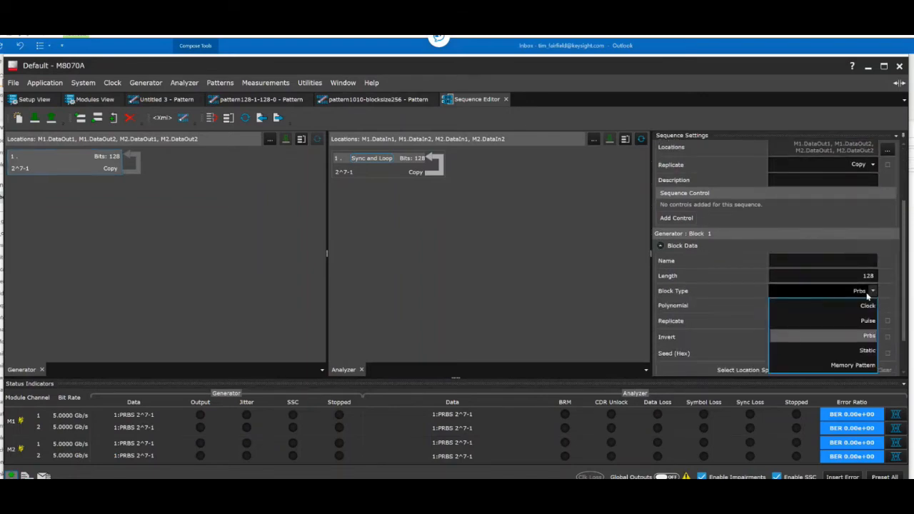
left_click(854, 366)
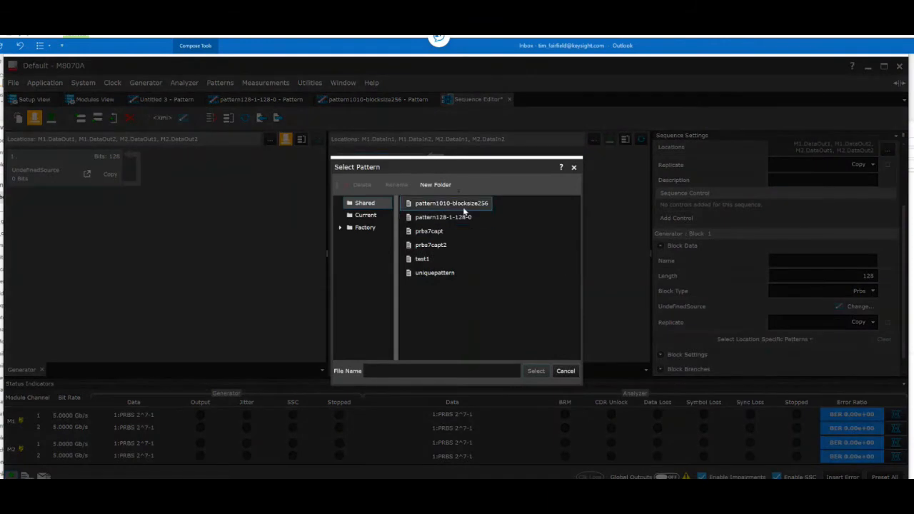
left_click(462, 207)
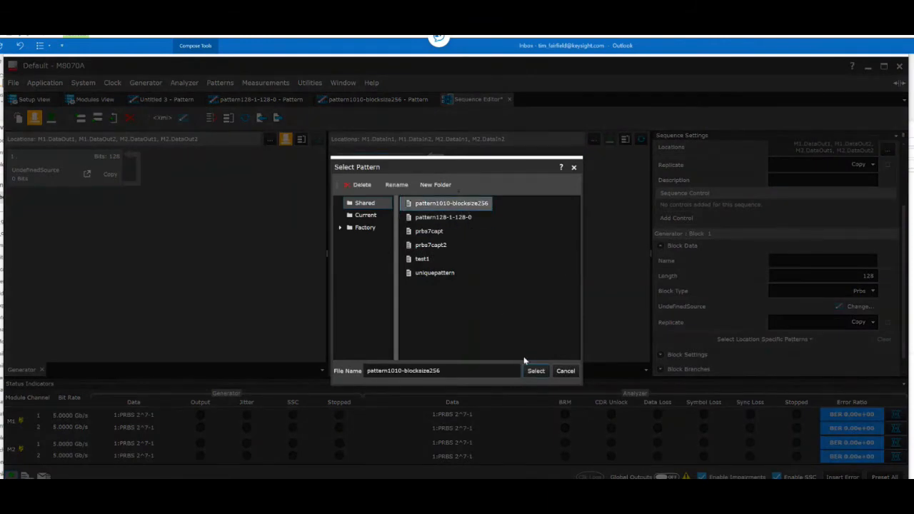
left_click(534, 372)
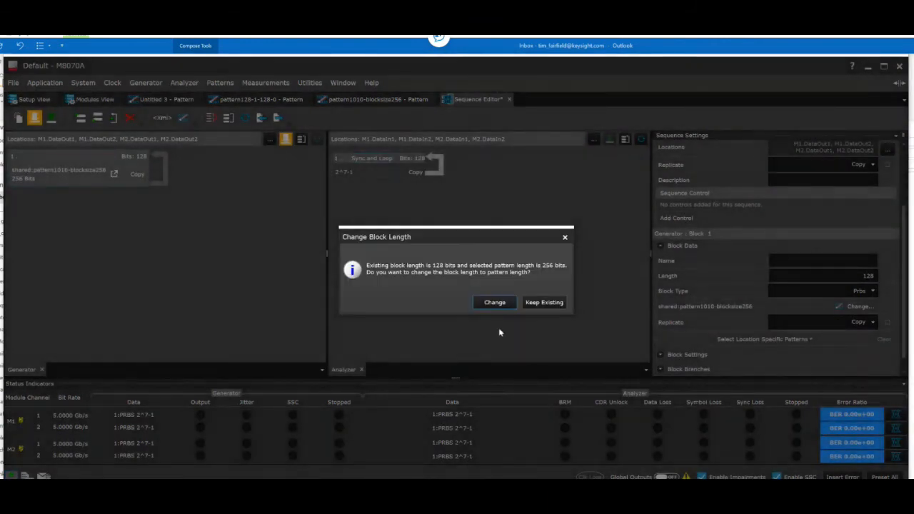
left_click(492, 302)
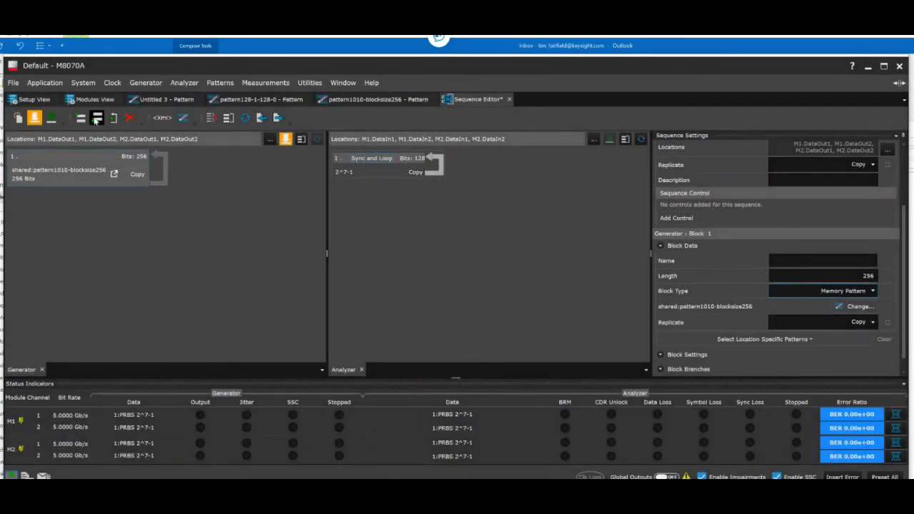
Add a second generator block after block 1 as a memory pattern using shared pattern128-1-128-0, with its length changed to 256 bits.
left_click(97, 119)
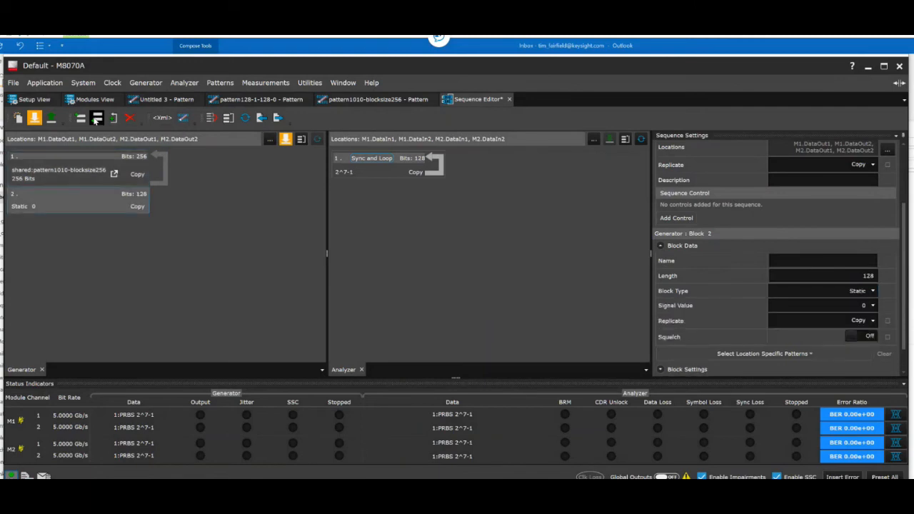
left_click(873, 291)
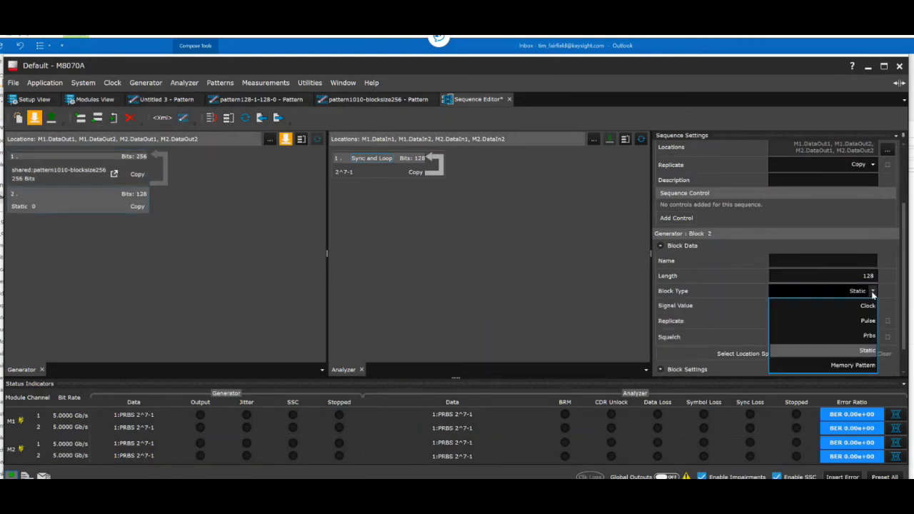
left_click(860, 368)
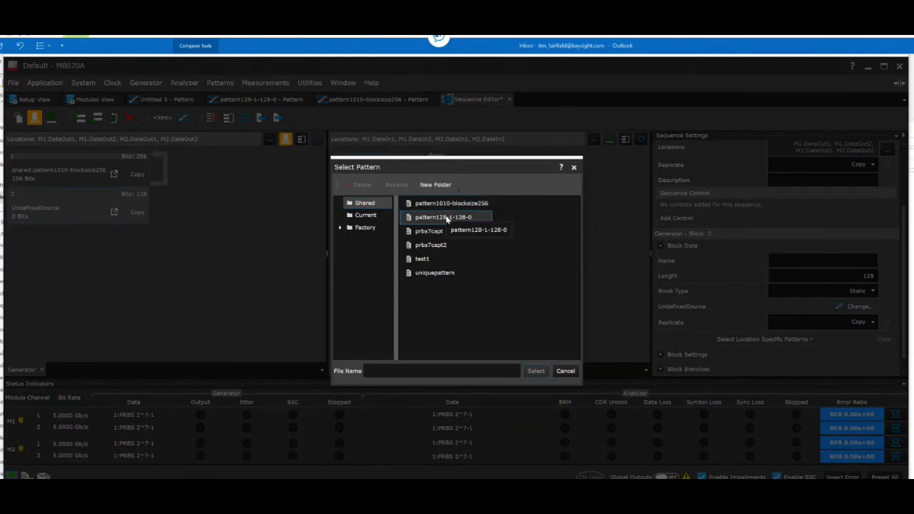
left_click(448, 219)
left_click(536, 371)
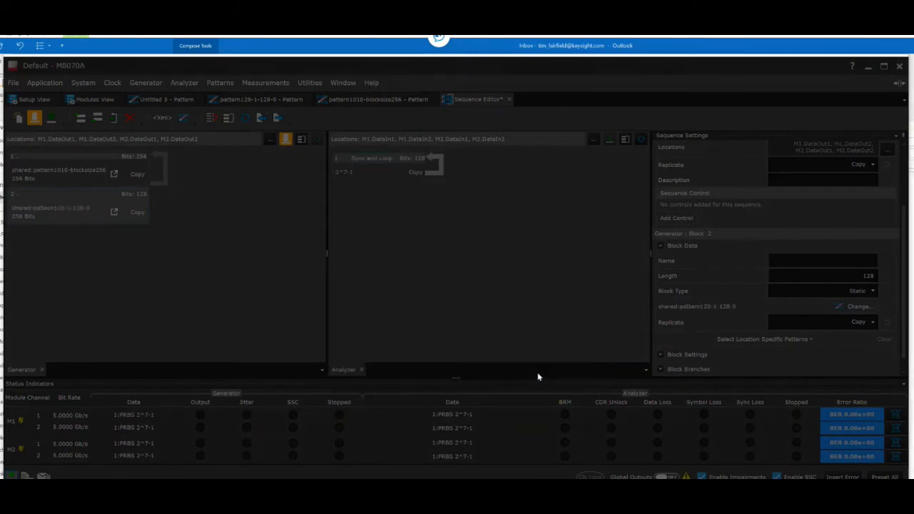
left_click(486, 304)
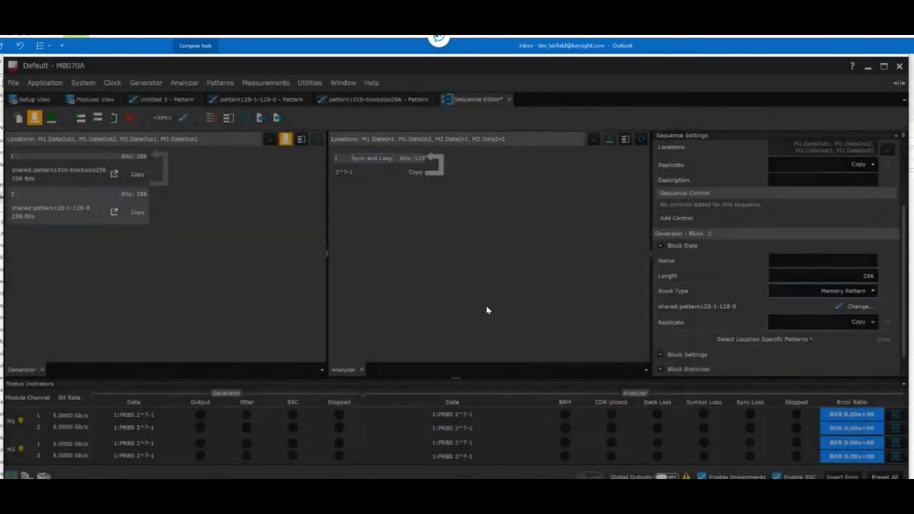
Delete the existing loop around block 1 from the generator sequence.
left_click(133, 179)
left_click(137, 205)
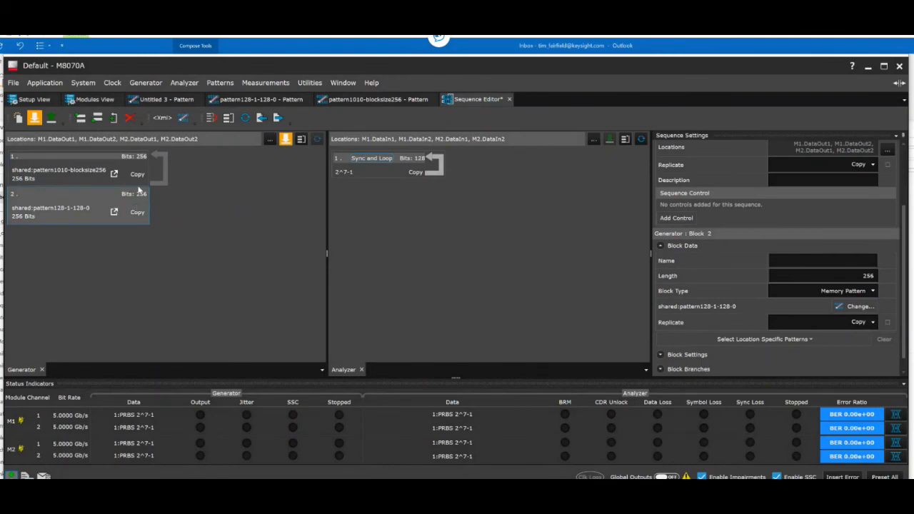
left_click(138, 184)
left_click(161, 178)
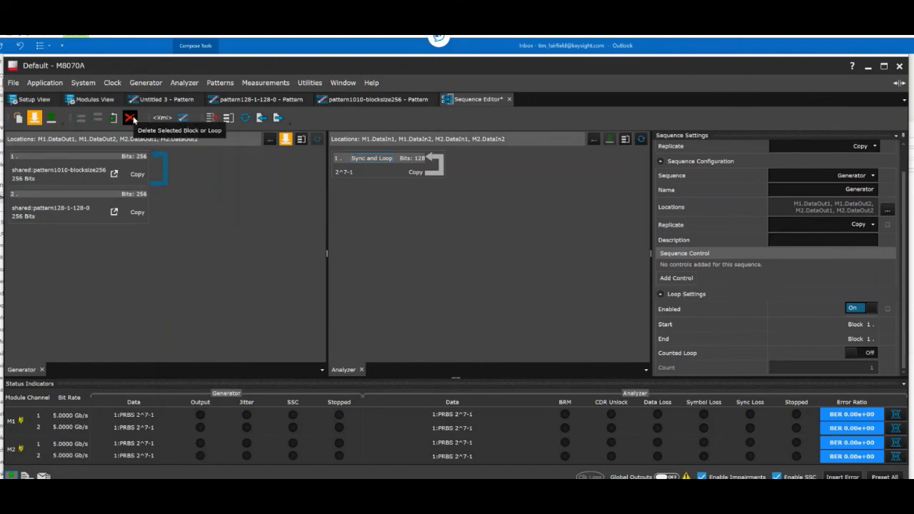
left_click(131, 119)
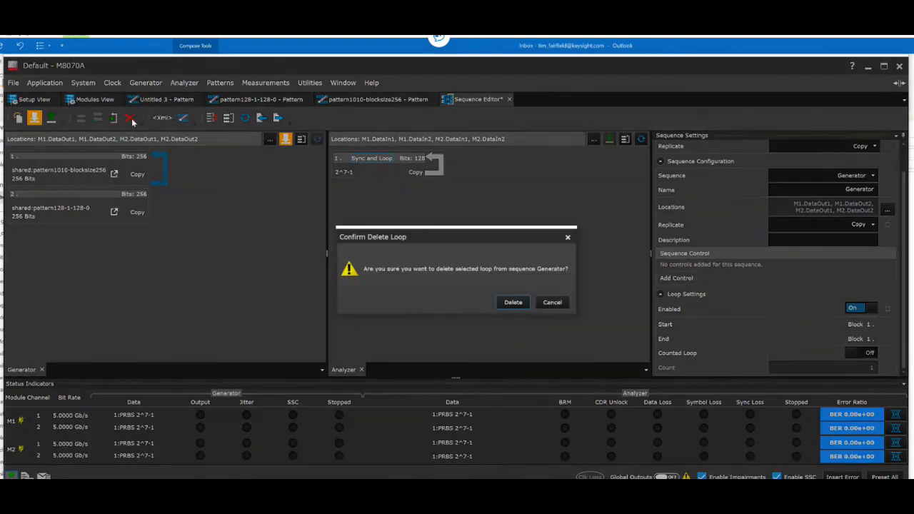
left_click(513, 302)
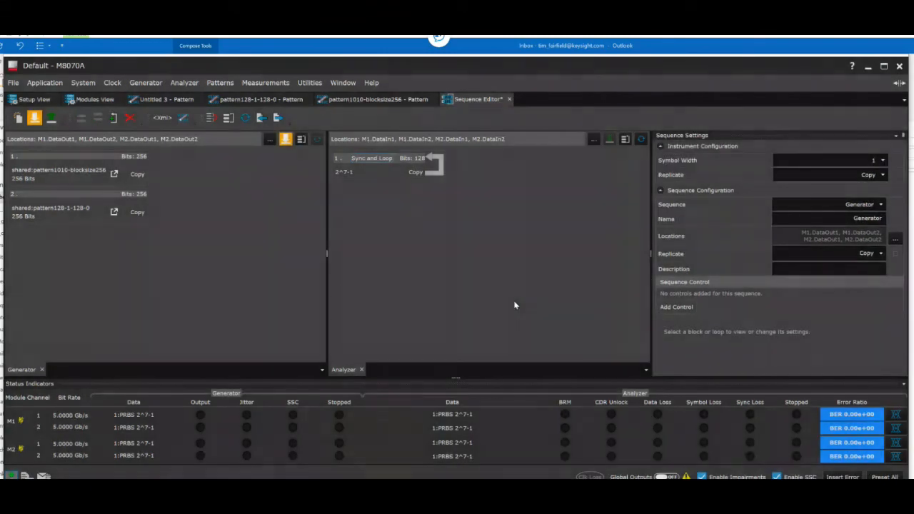
Create a generator loop starting at Block 1 and ending at Block 2, and apply the generator sequence to the instrument.
left_click(136, 212)
left_click(133, 177)
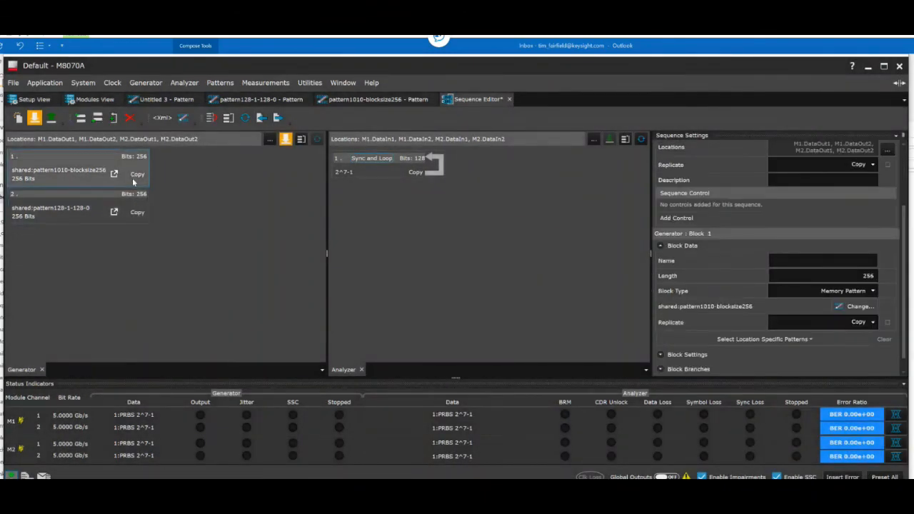
left_click(130, 209)
left_click(113, 118)
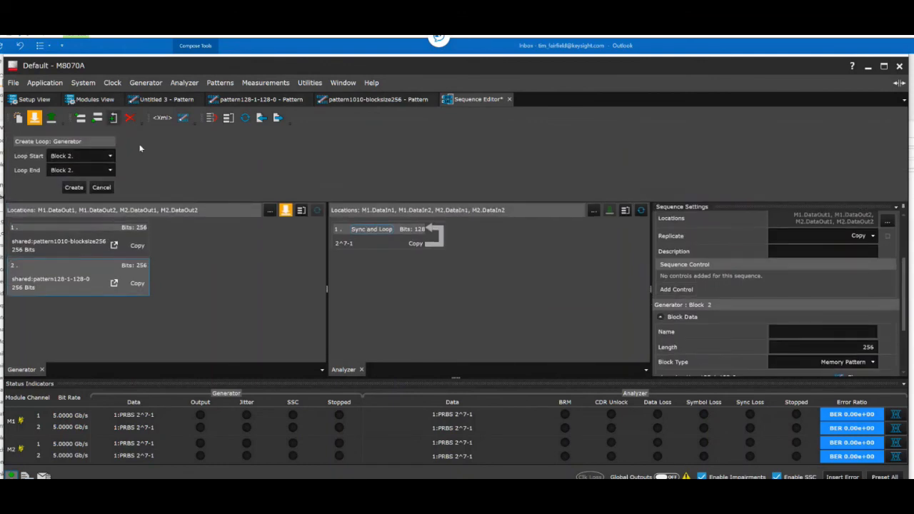
left_click(85, 155)
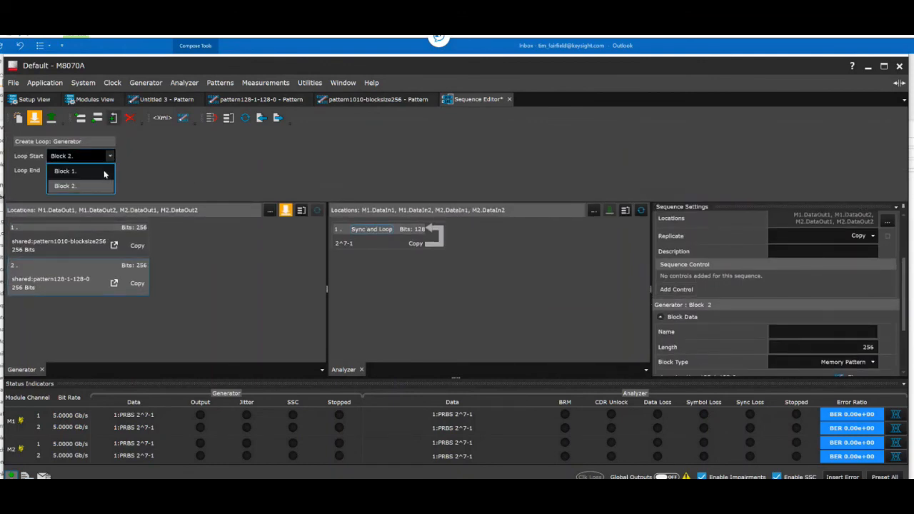
left_click(78, 169)
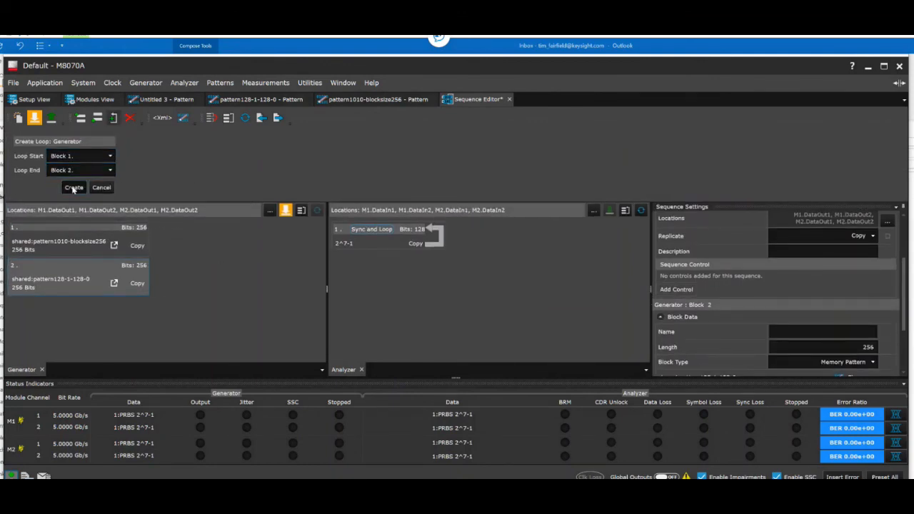
left_click(73, 187)
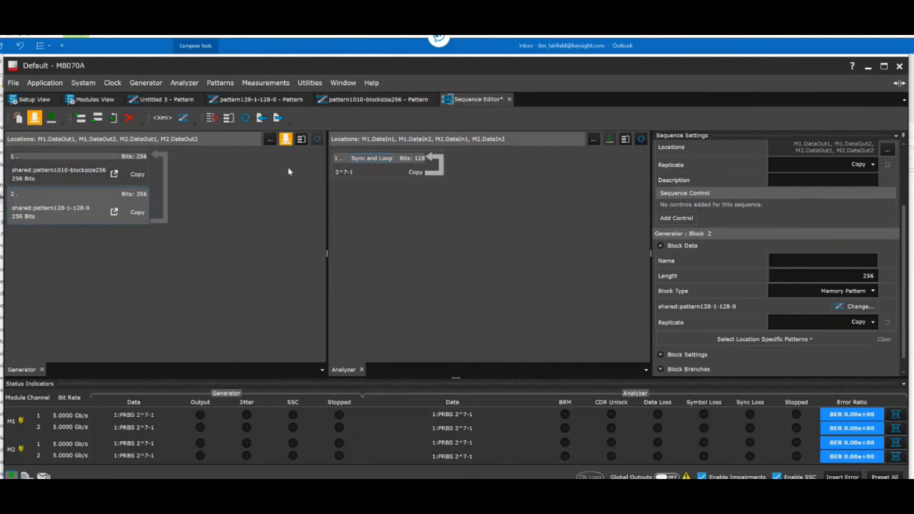
left_click(286, 139)
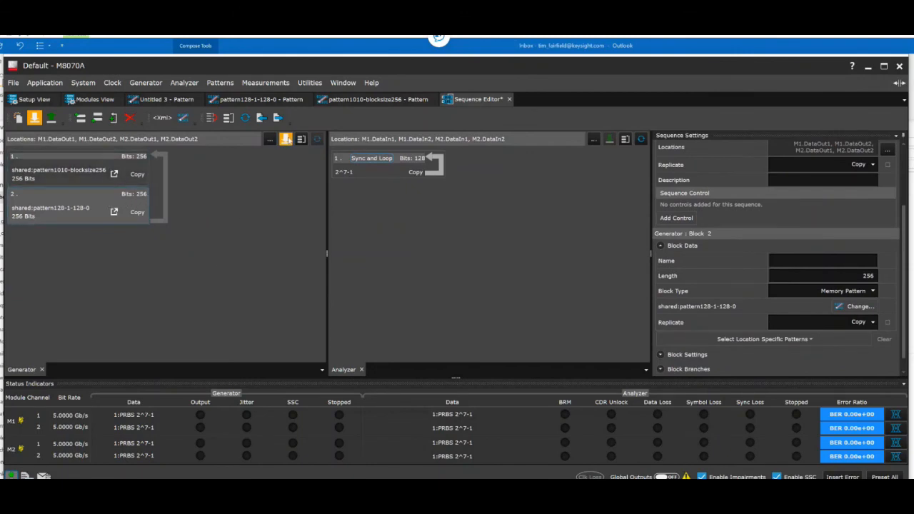
Select block 1 of the analyzer sequence to show its block settings.
left_click(401, 172)
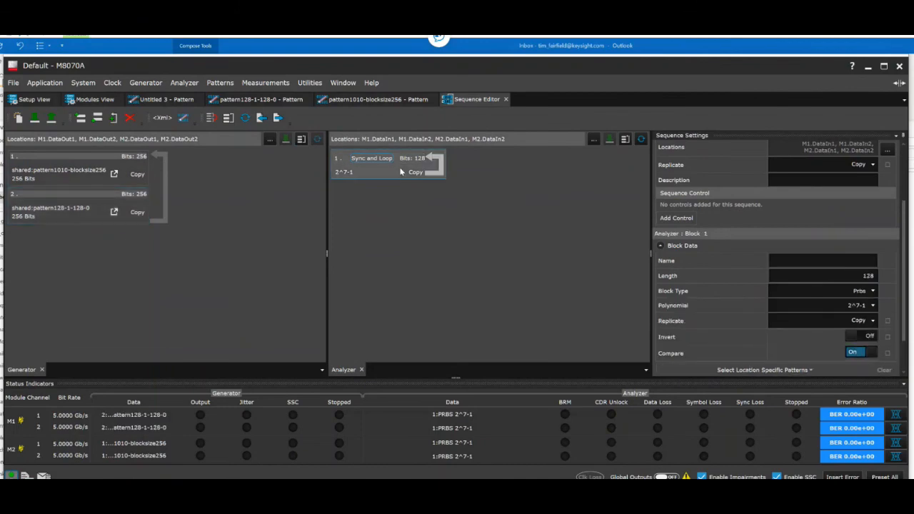